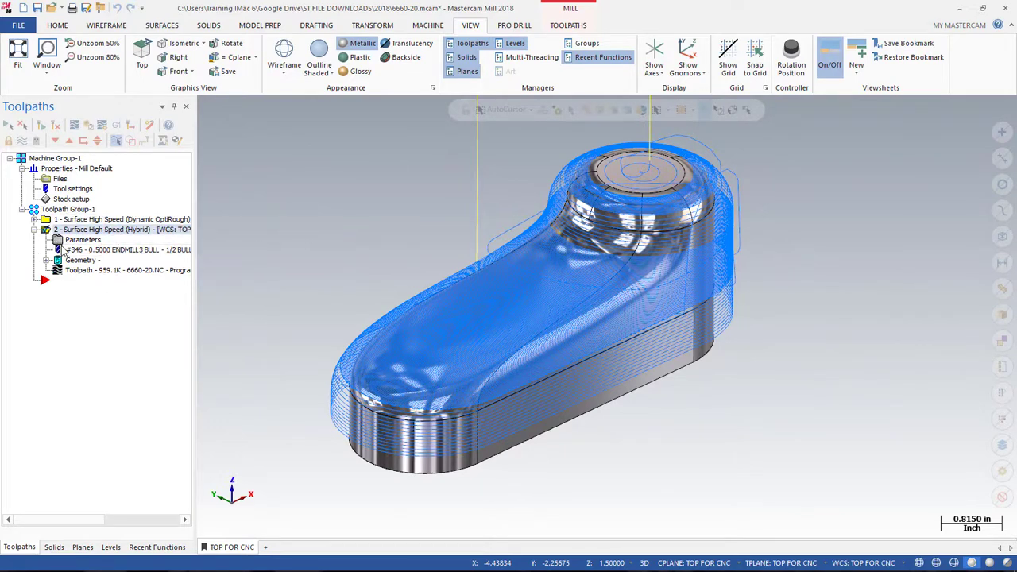
# Open the backplot options for the Hybrid toolpath and set the clockwise arc feed color to 143
pyautogui.click(74, 128)
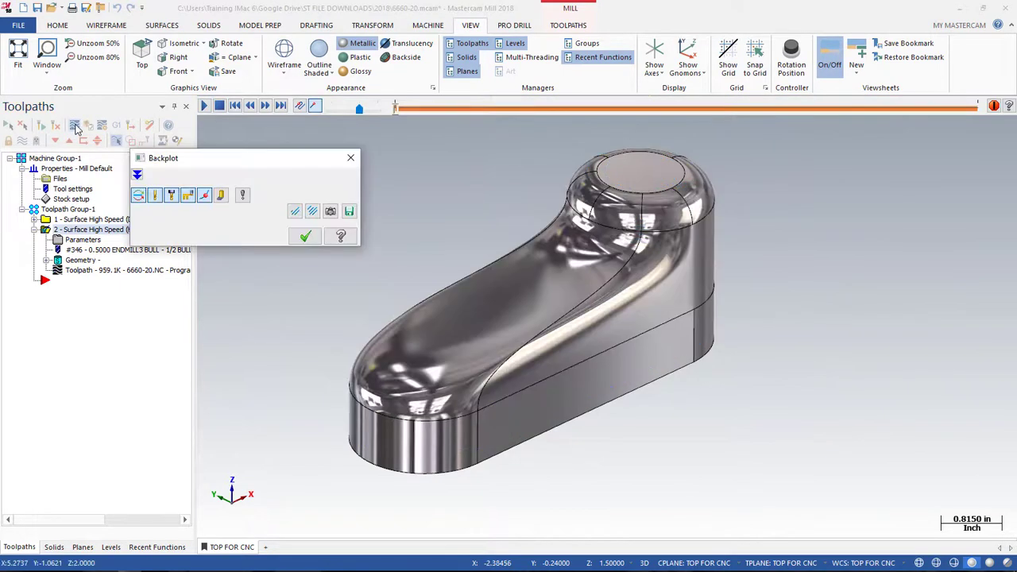
pyautogui.click(244, 197)
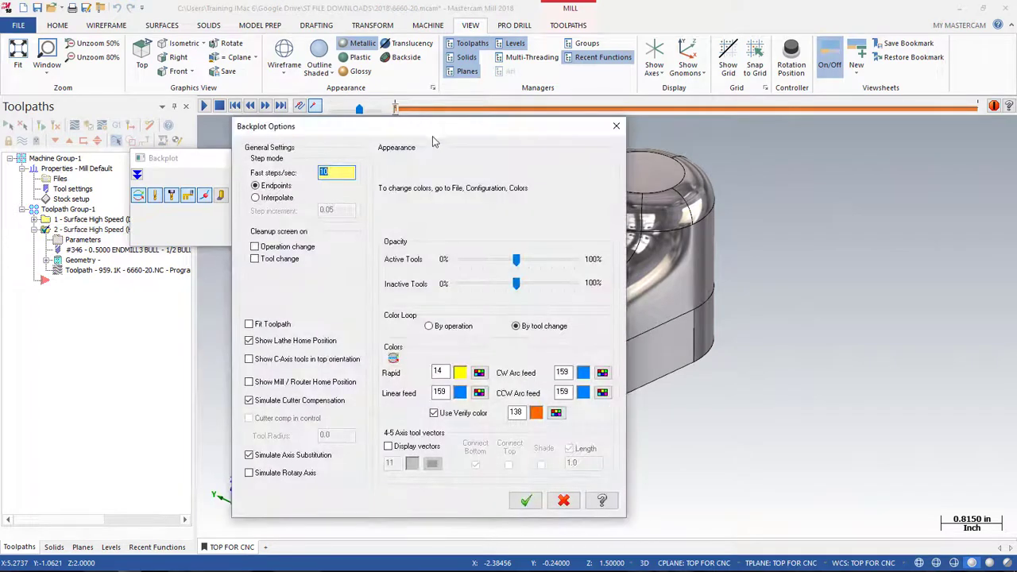
pyautogui.moveTo(432, 136); pyautogui.dragTo(444, 80)
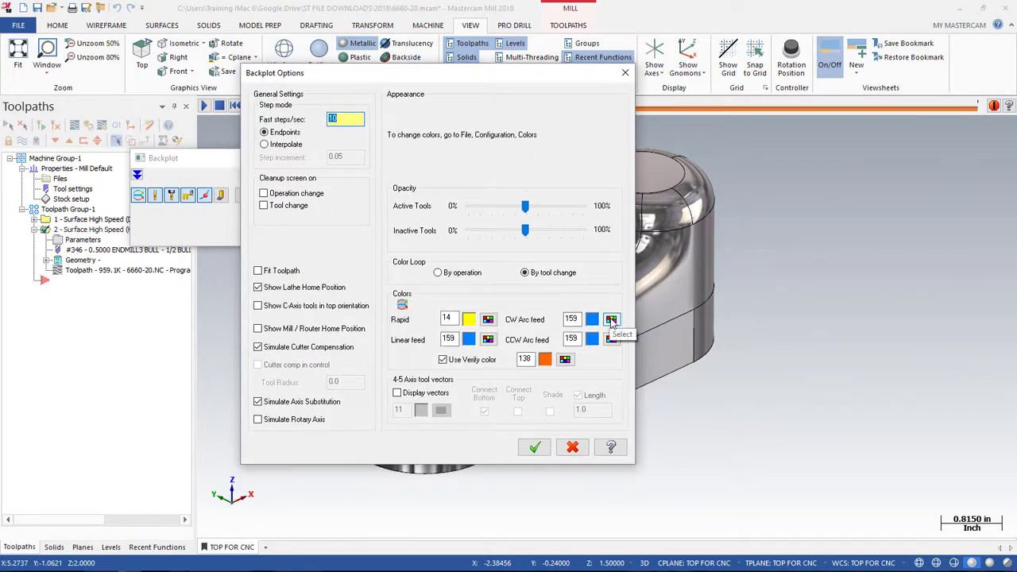
pyautogui.click(610, 320)
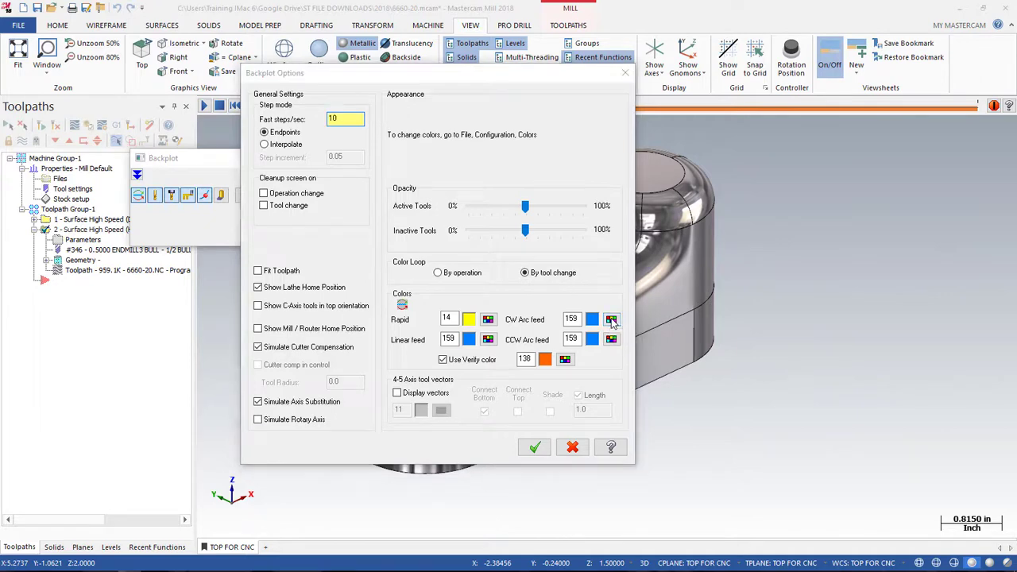
pyautogui.click(390, 278)
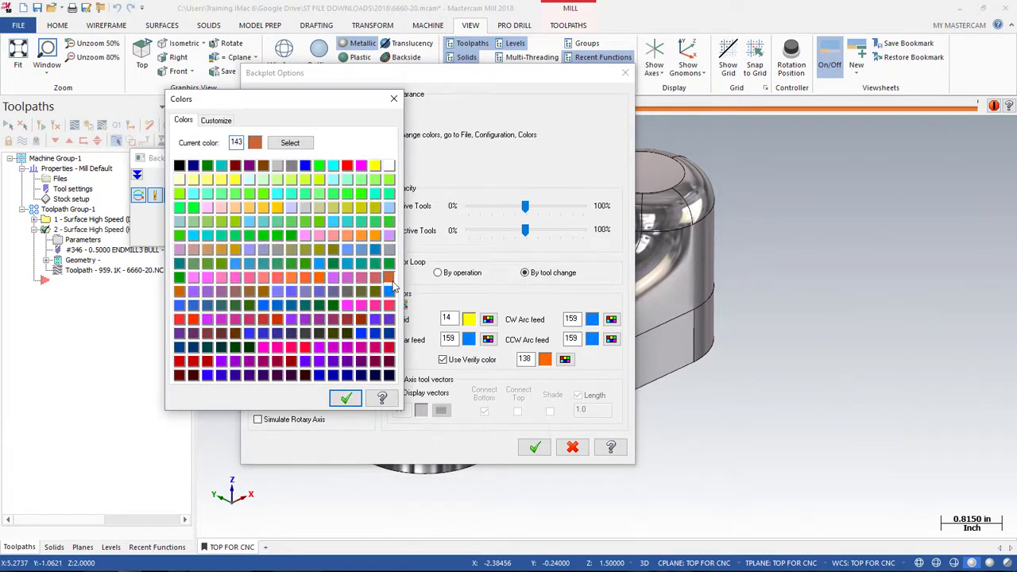
pyautogui.click(345, 397)
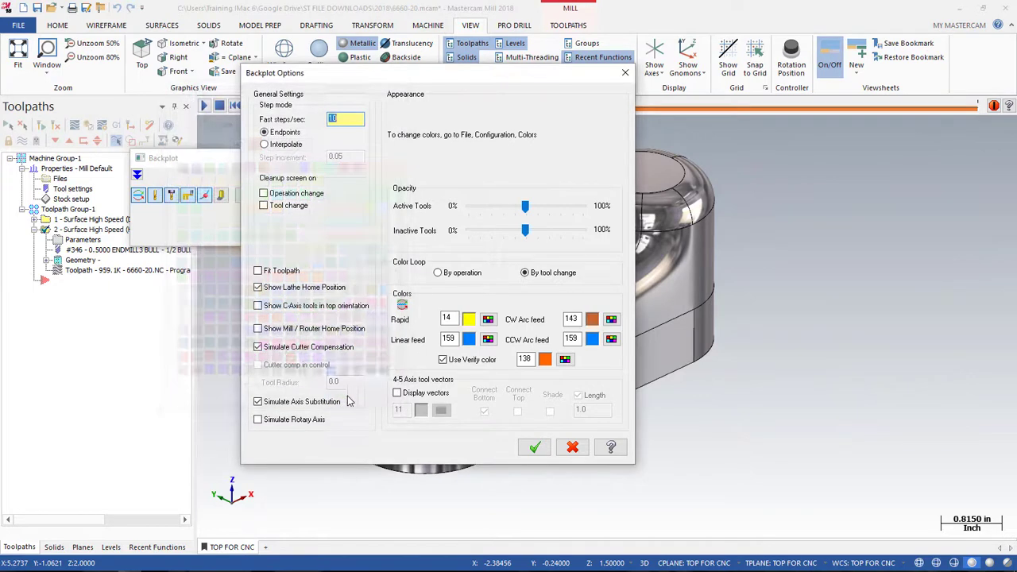
# Set the counterclockwise arc feed color to 175 and accept the backplot options
pyautogui.click(611, 339)
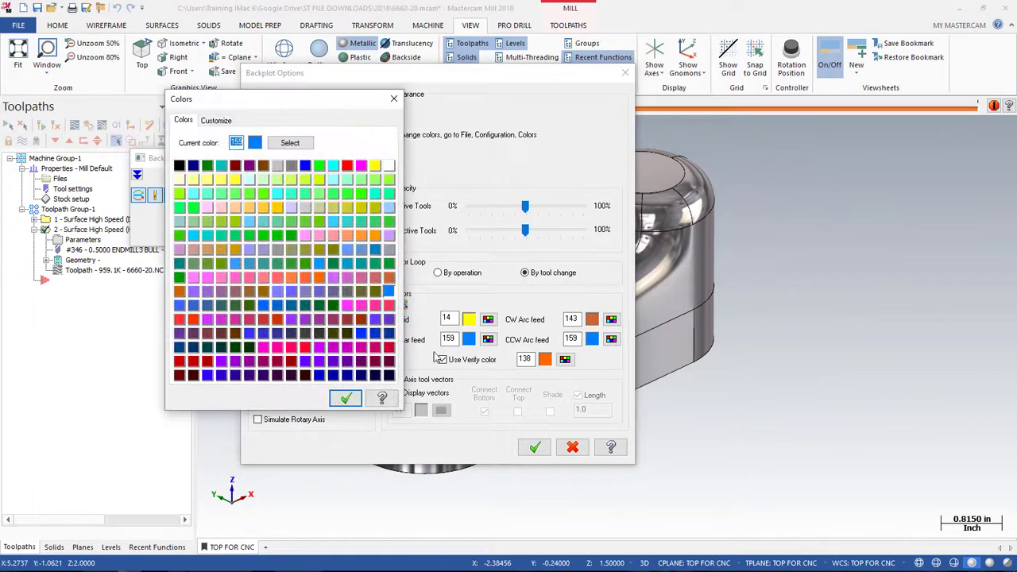
pyautogui.click(389, 305)
pyautogui.click(345, 398)
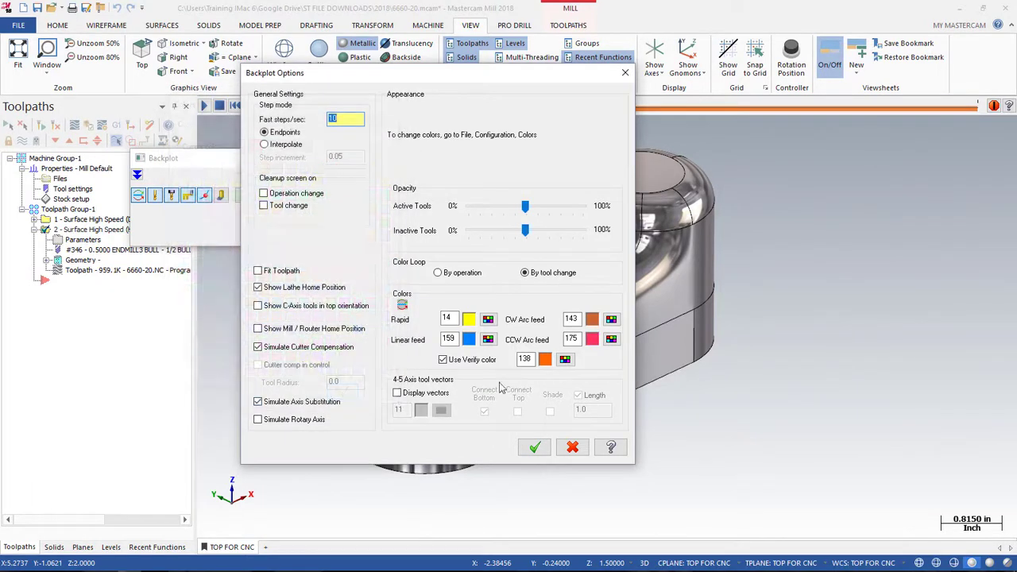
pyautogui.click(534, 447)
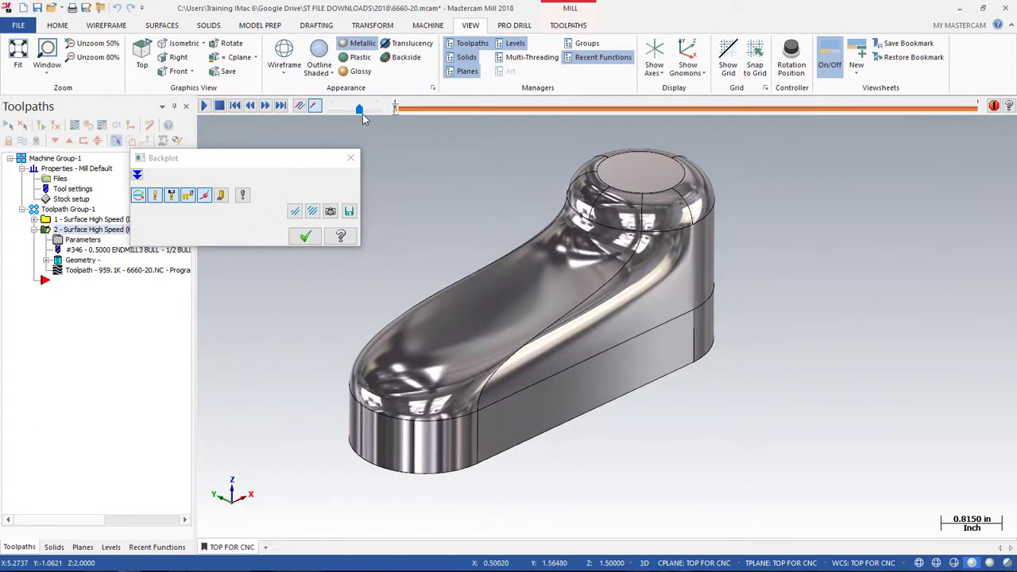
# Backplot the Hybrid toolpath at a reduced playback speed and examine its passes closely near the raised boss
pyautogui.moveTo(357, 116); pyautogui.dragTo(348, 116)
pyautogui.click(204, 105)
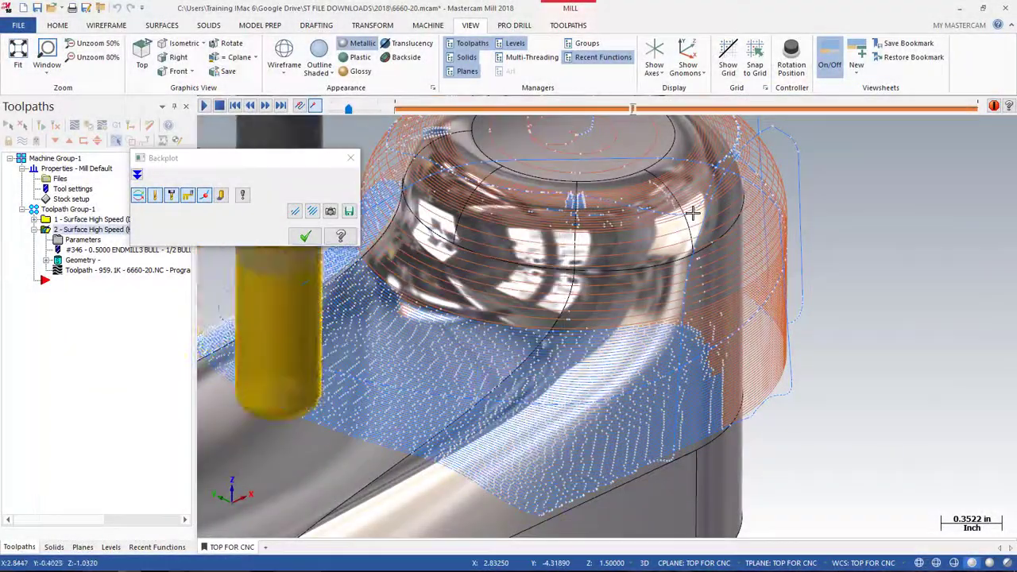
pyautogui.scroll(-3, 683, 317)
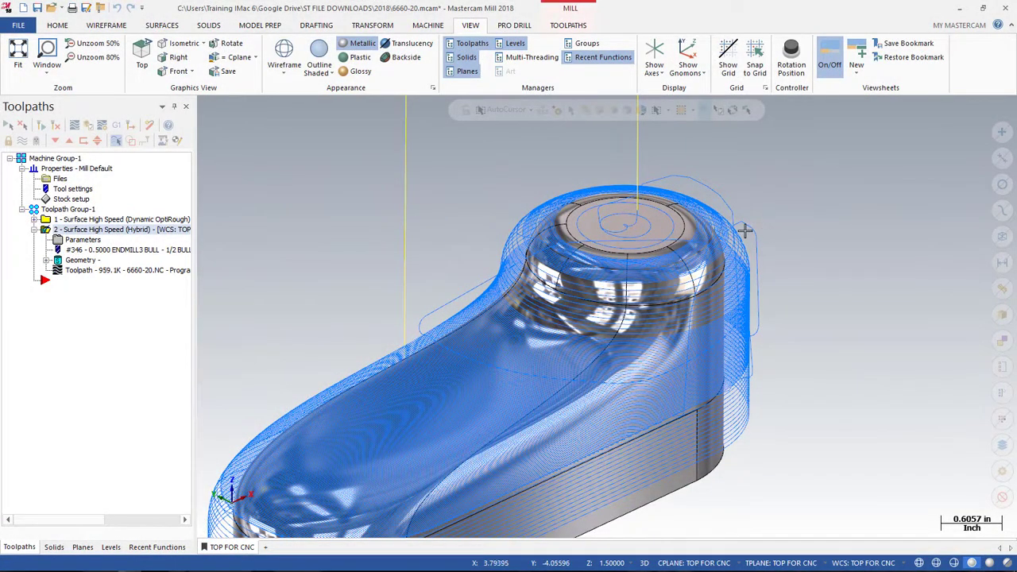
pyautogui.scroll(1, 730, 235)
pyautogui.scroll(10, 729, 235)
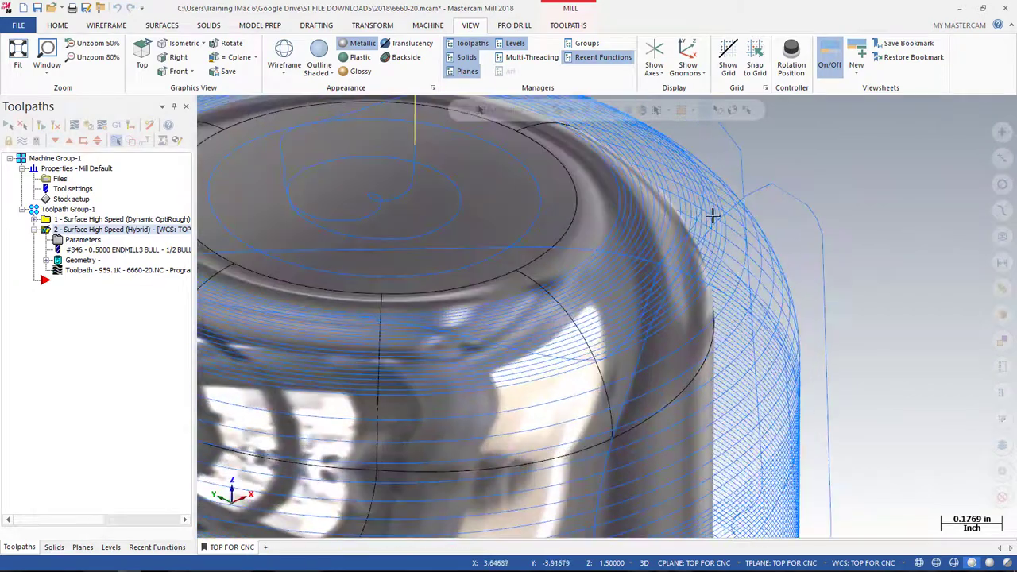
pyautogui.scroll(8, 707, 184)
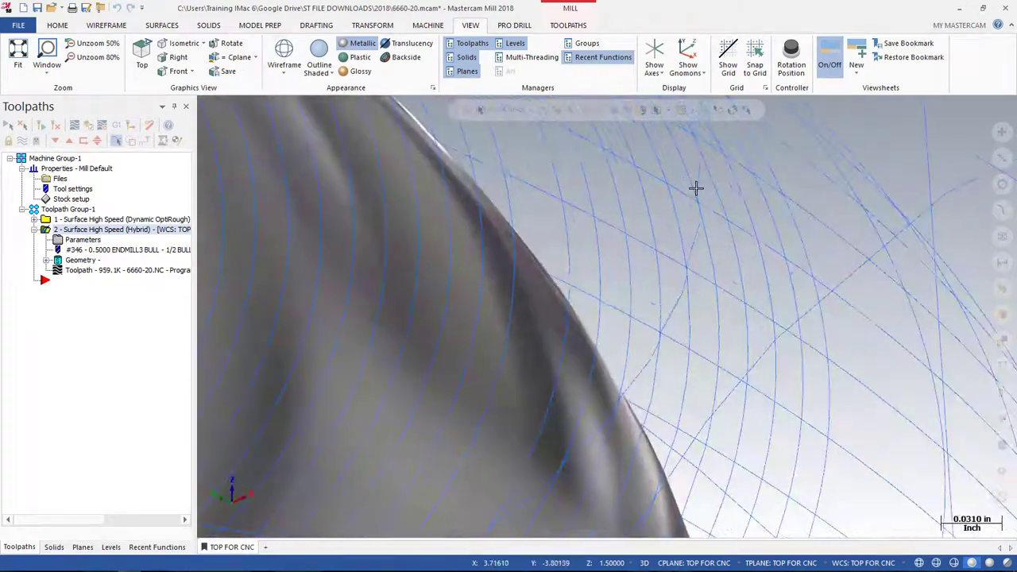
pyautogui.scroll(1, 719, 202)
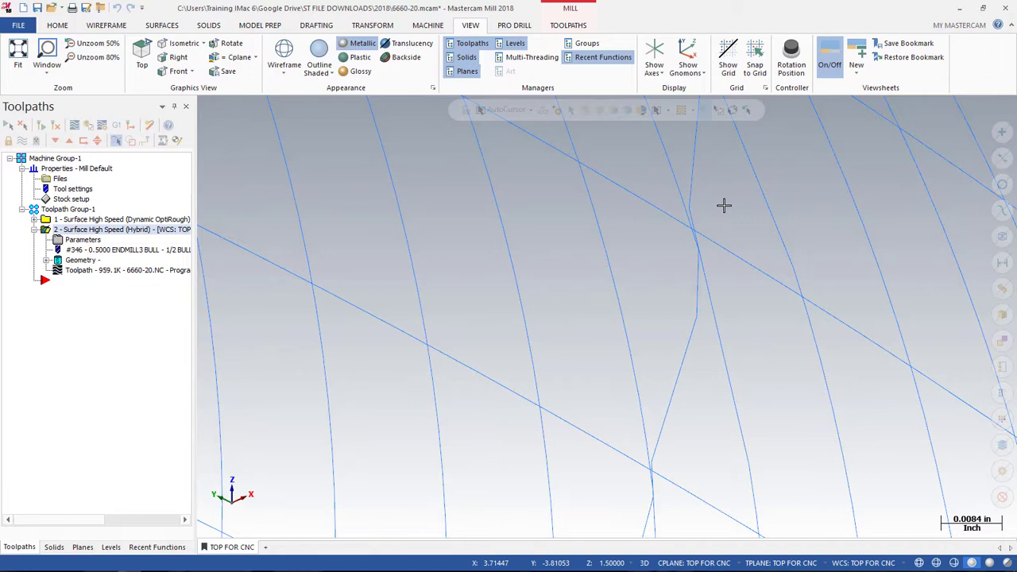
# Enable smoothing in the Hybrid operation's cut parameters and regenerate the toolpath, opening the multi-threading manager
pyautogui.click(75, 242)
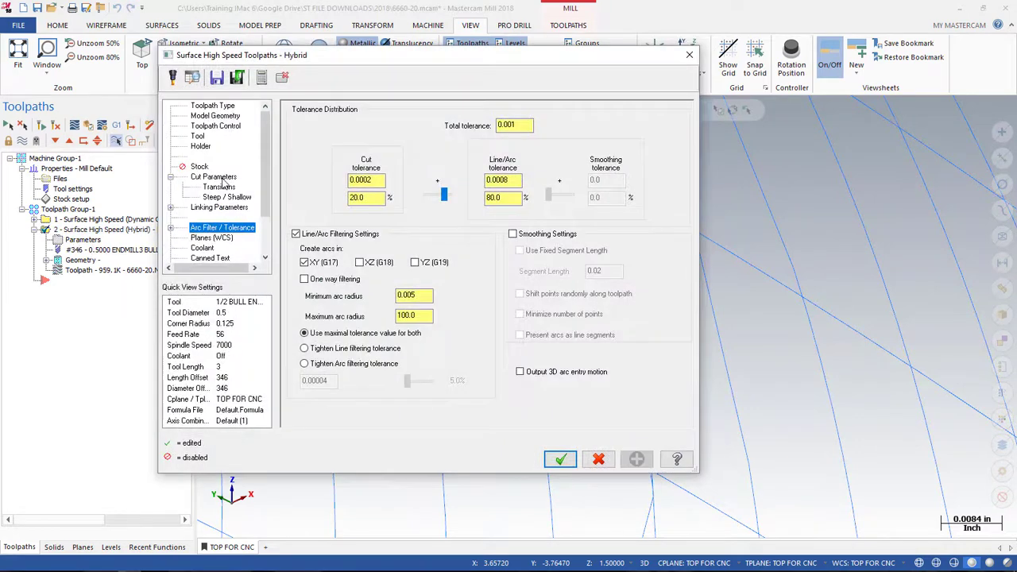
pyautogui.click(219, 178)
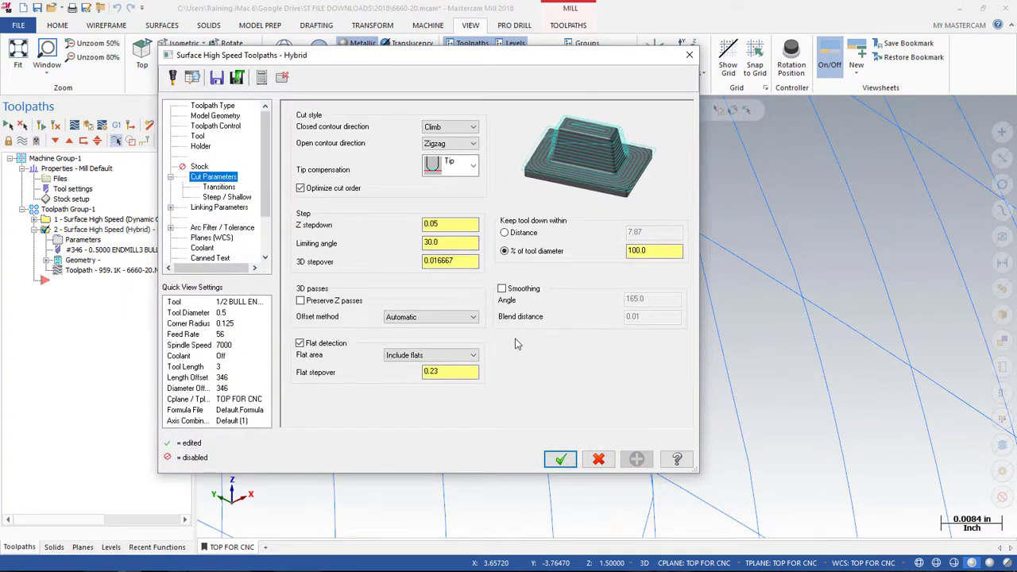
pyautogui.click(502, 291)
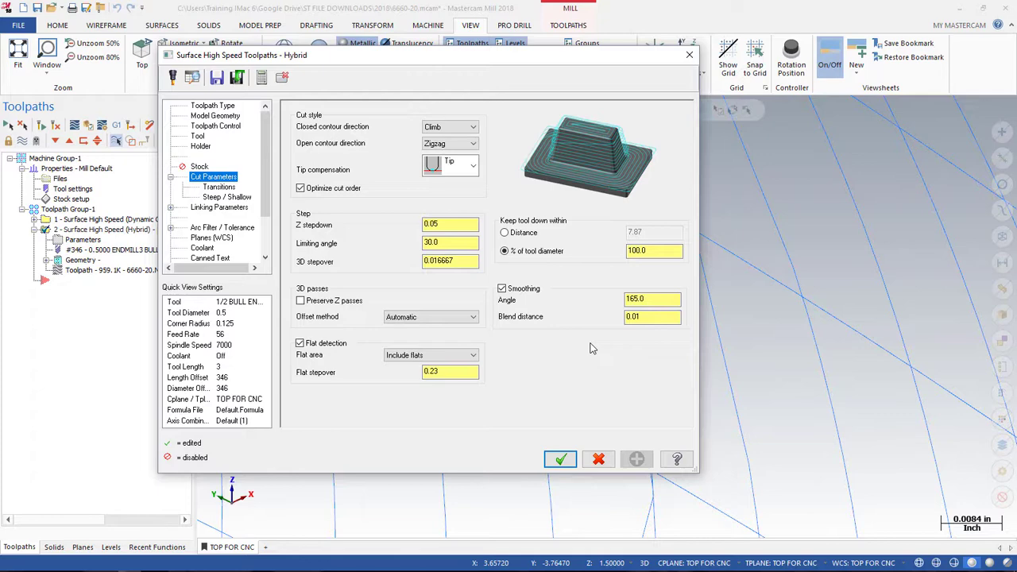
pyautogui.click(561, 460)
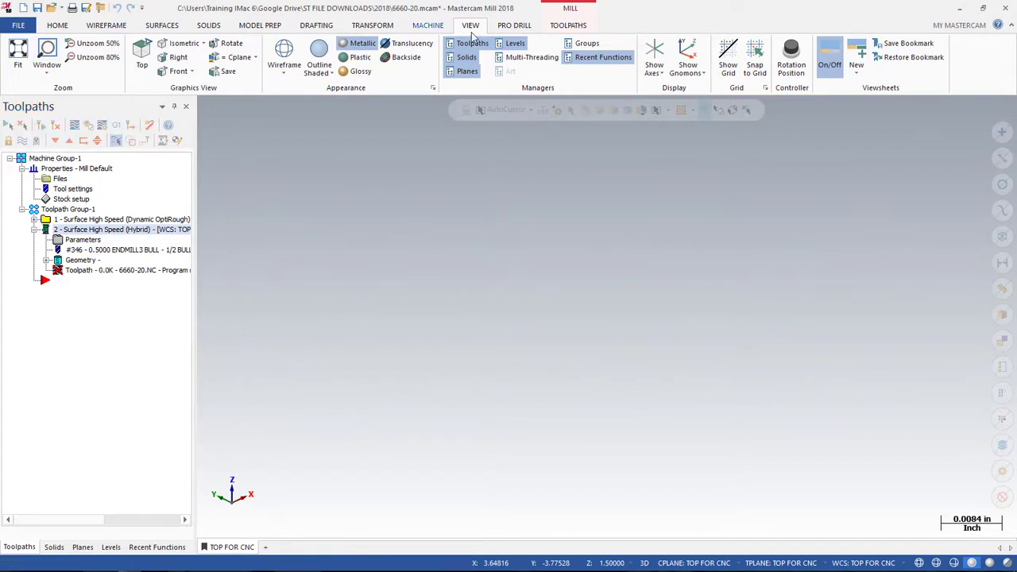
pyautogui.click(528, 57)
pyautogui.moveTo(538, 189); pyautogui.dragTo(494, 191)
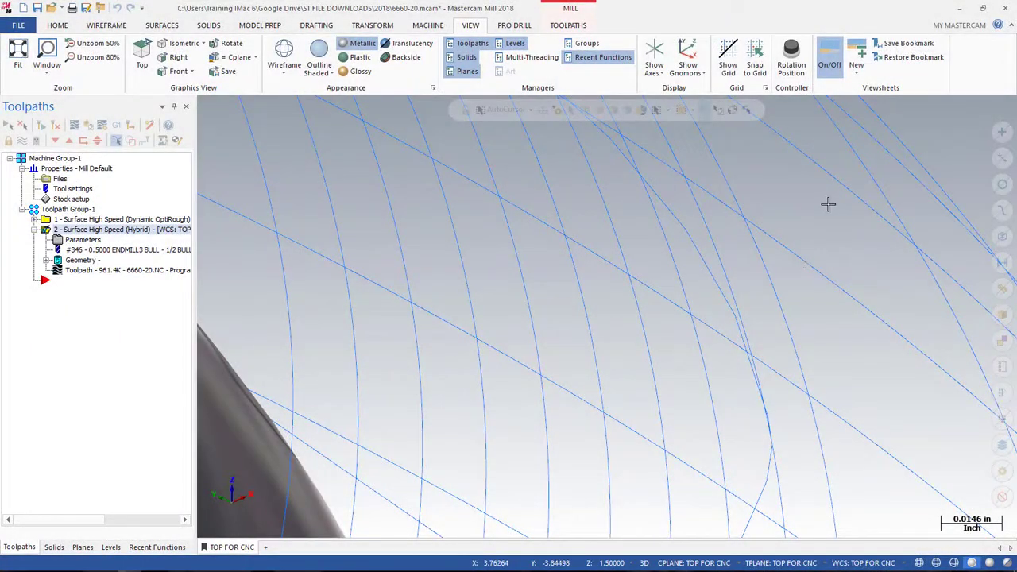
# Examine the regenerated Hybrid passes around the boss up close and fit the whole part in view
pyautogui.scroll(1, 824, 249)
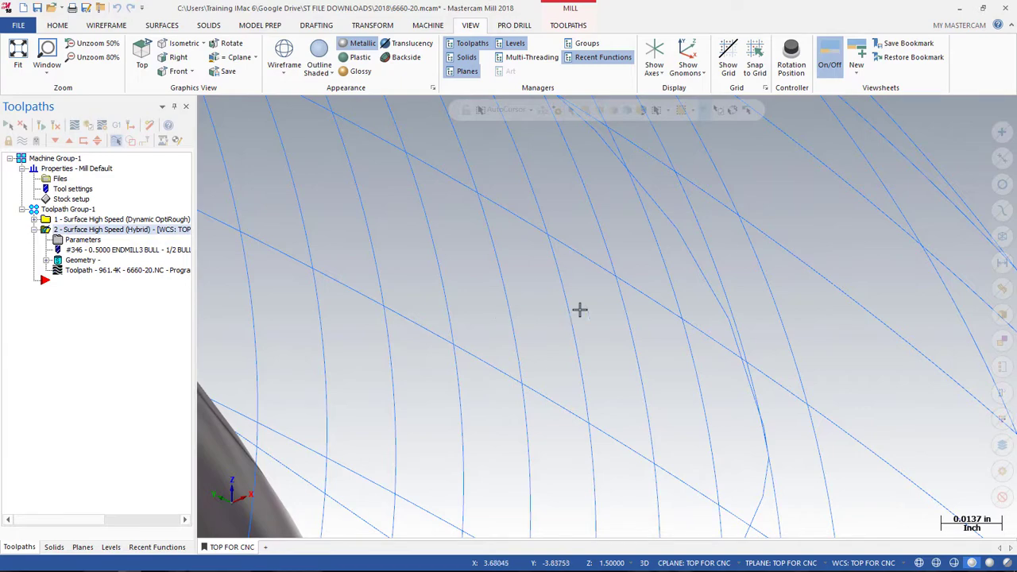
pyautogui.scroll(-5, 581, 298)
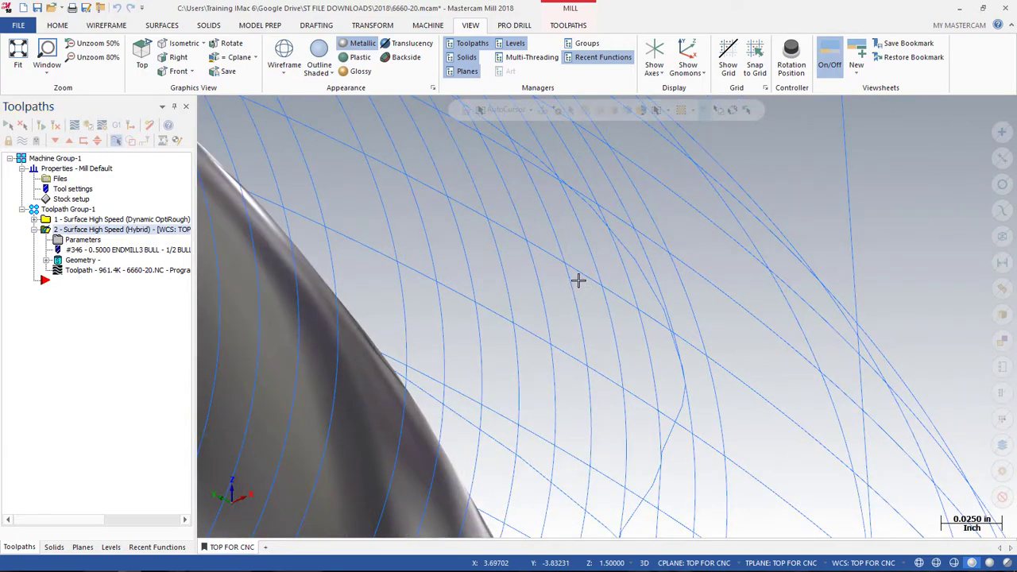
pyautogui.hotkey('alt', 'F1')
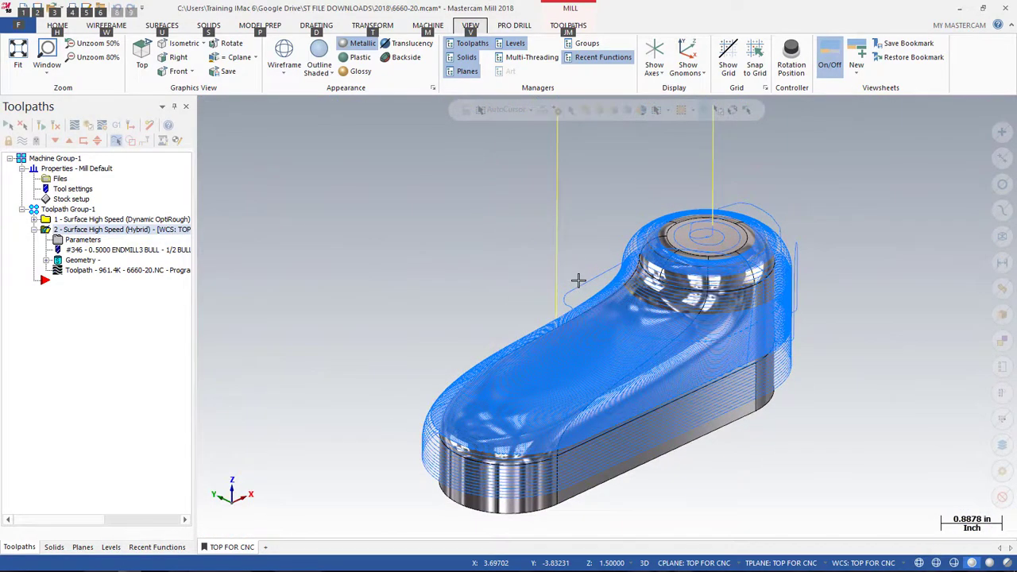
pyautogui.scroll(2, 806, 384)
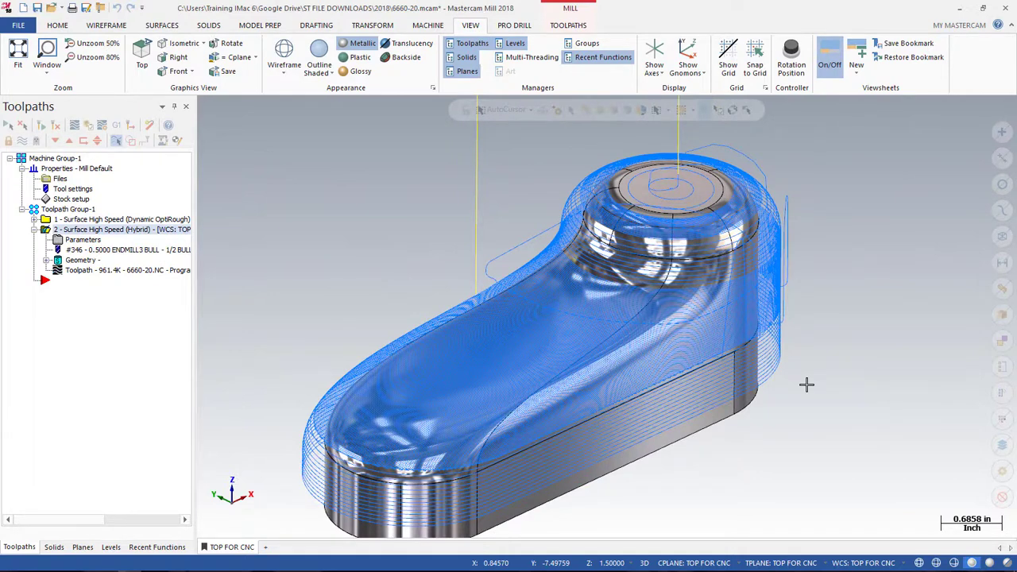
# Select all operations in Toolpath Group-1 and open them for verification in Machine Simulation
pyautogui.click(77, 210)
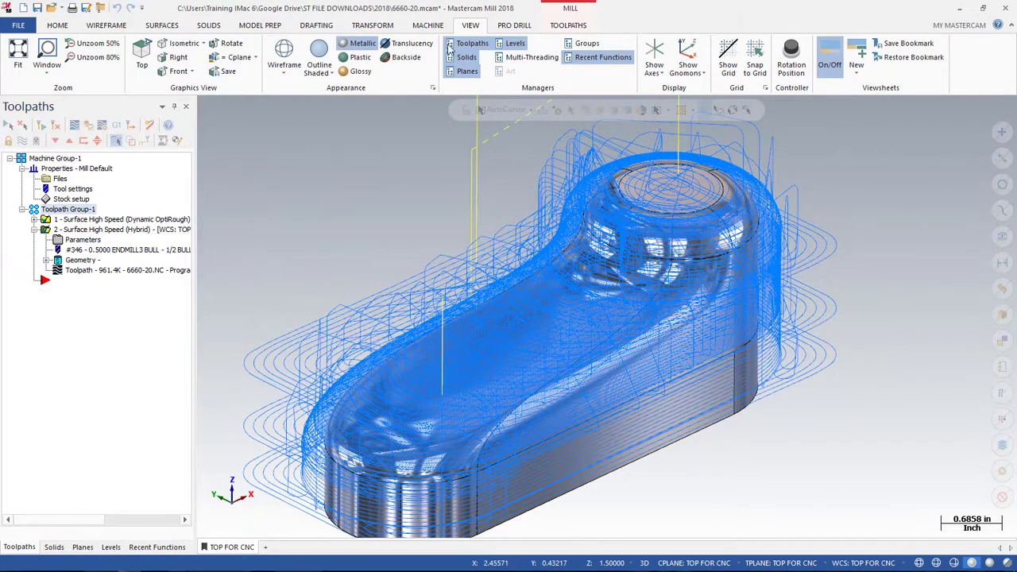
pyautogui.click(426, 26)
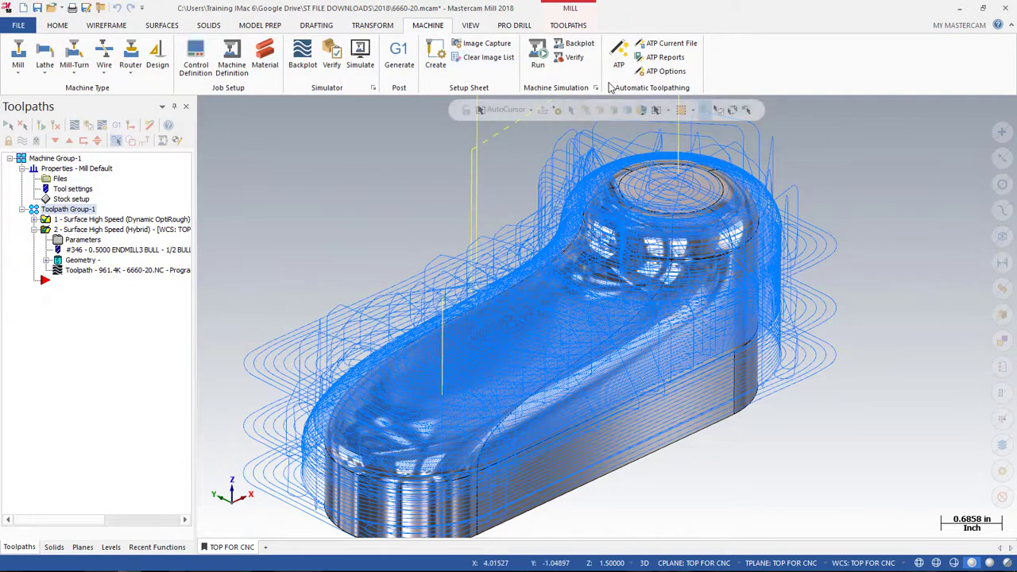
pyautogui.click(573, 59)
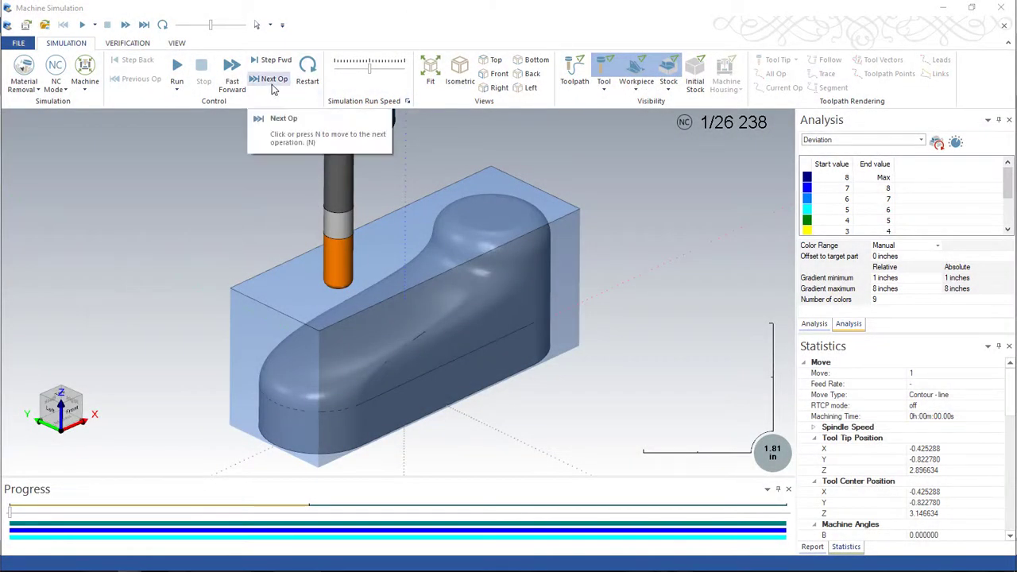
# Advance the simulation past the roughing operation, run the Hybrid finishing operation to the end and hide the workpiece
pyautogui.click(272, 80)
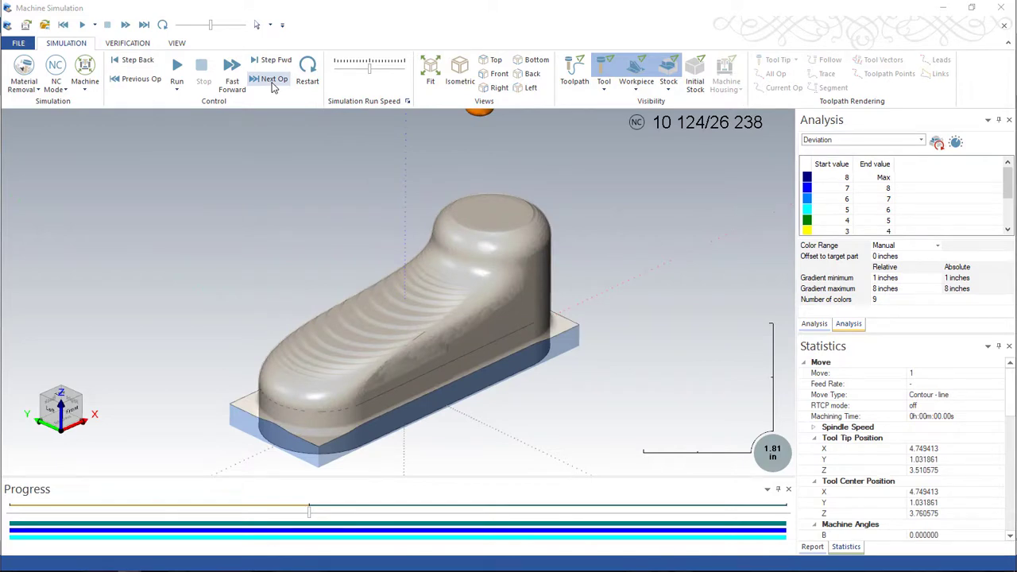
pyautogui.click(176, 69)
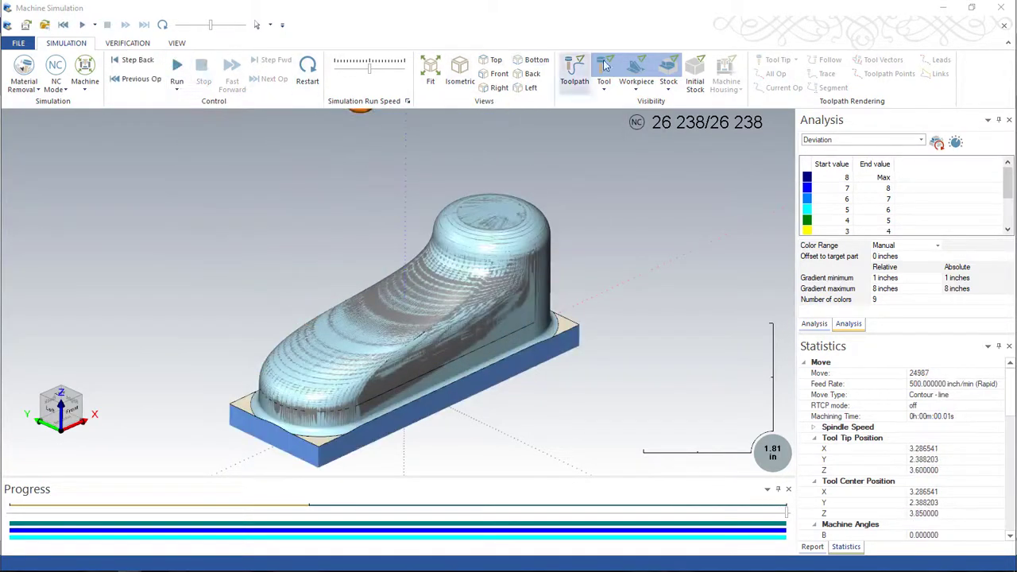
pyautogui.click(637, 66)
pyautogui.click(639, 66)
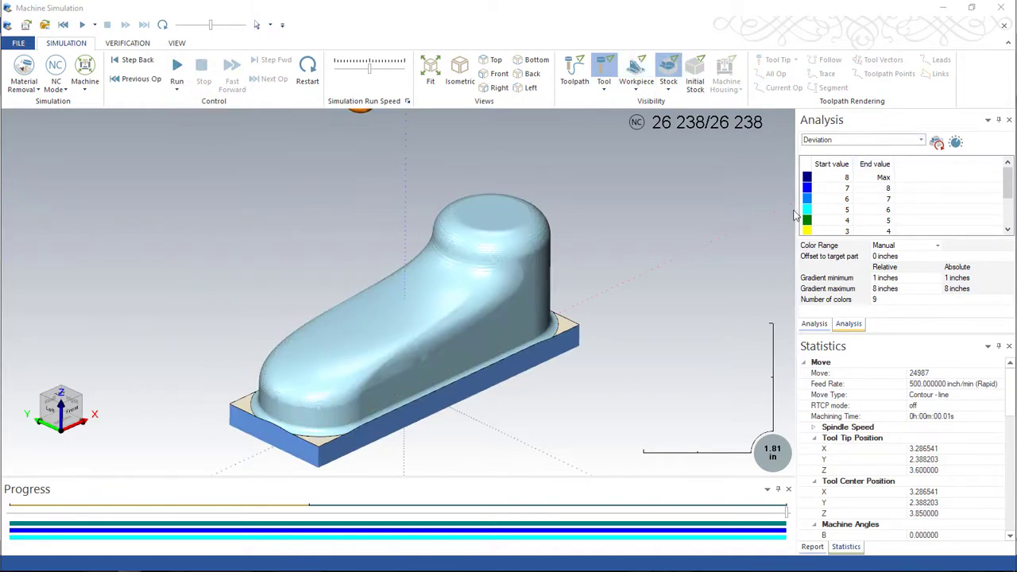
# Set the deviation analysis gradient minimum to -0.02 inches and the gradient maximum to 0.02 inches
pyautogui.click(875, 278)
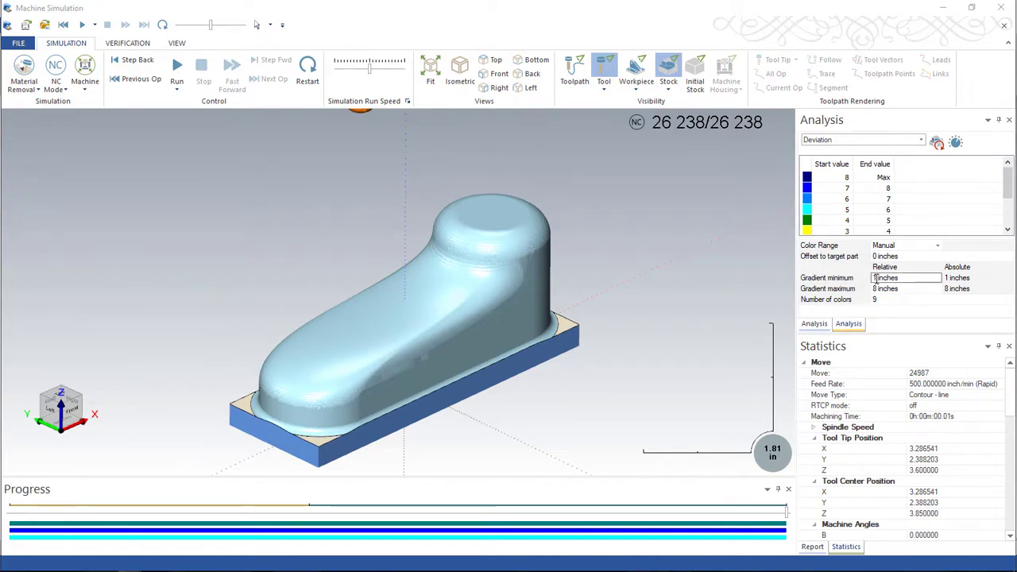
pyautogui.write('-.02')
pyautogui.press('Return')
pyautogui.click(875, 288)
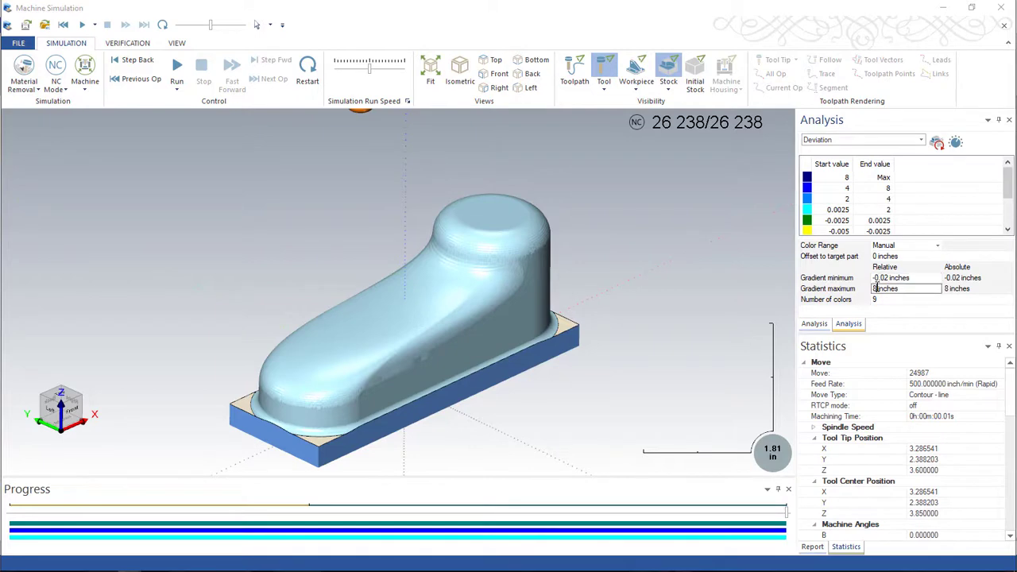
pyautogui.write('.02')
pyautogui.press('Return')
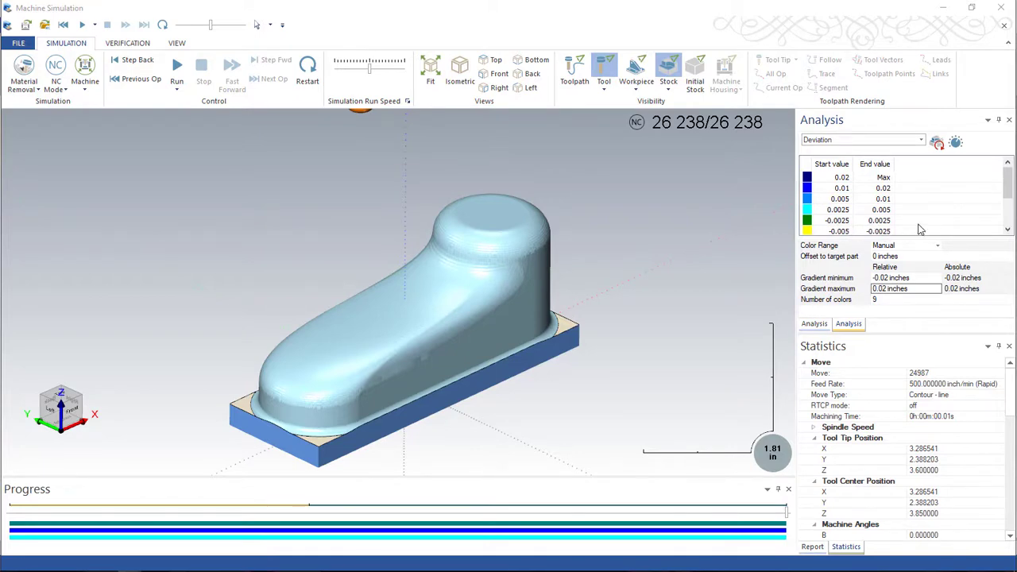
# Refresh the deviation analysis and inspect the color-mapped surfaces of the machined part
pyautogui.click(938, 145)
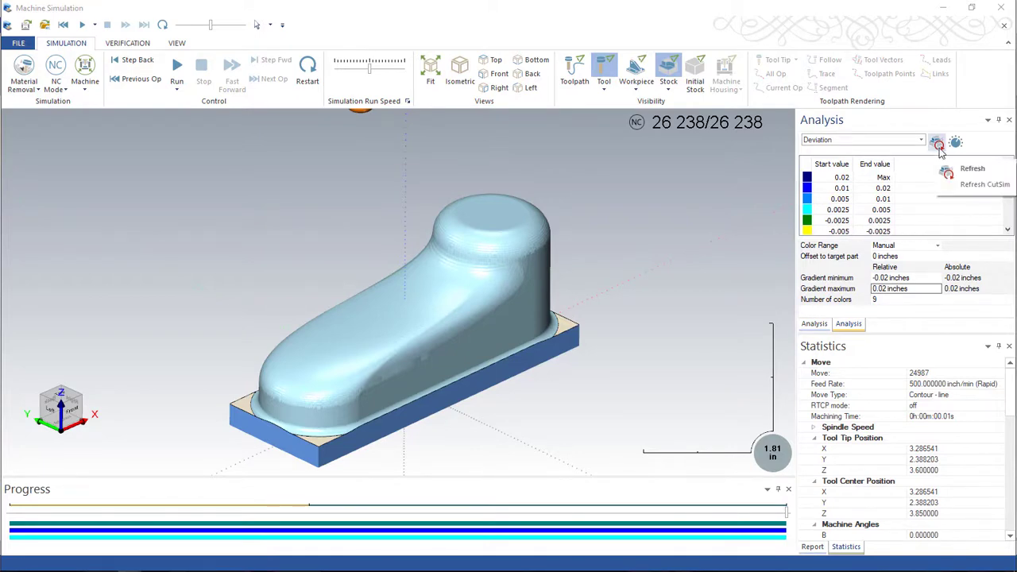
pyautogui.click(945, 169)
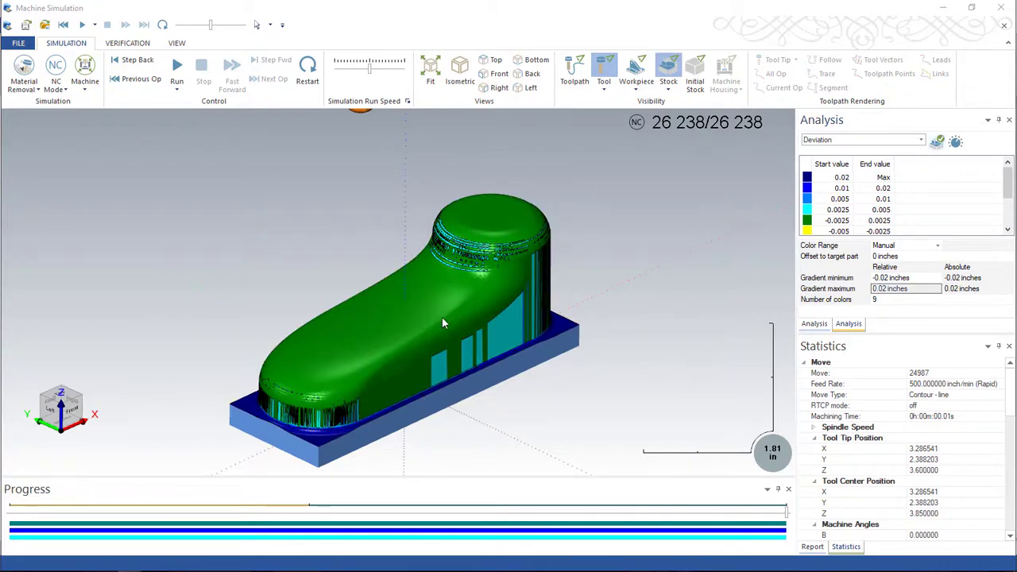
pyautogui.scroll(1, 425, 318)
pyautogui.scroll(5, 425, 319)
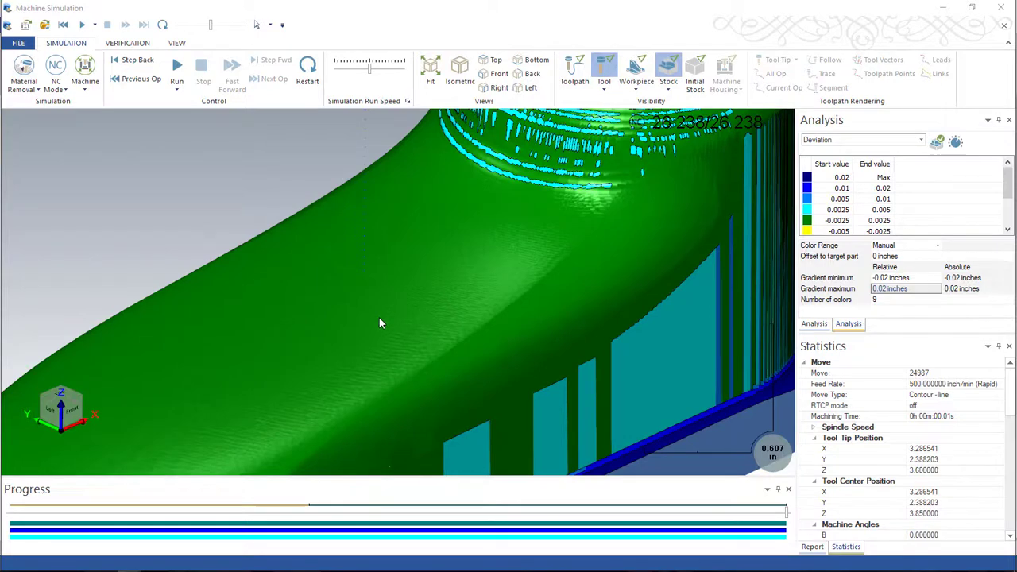
pyautogui.scroll(-5, 338, 287)
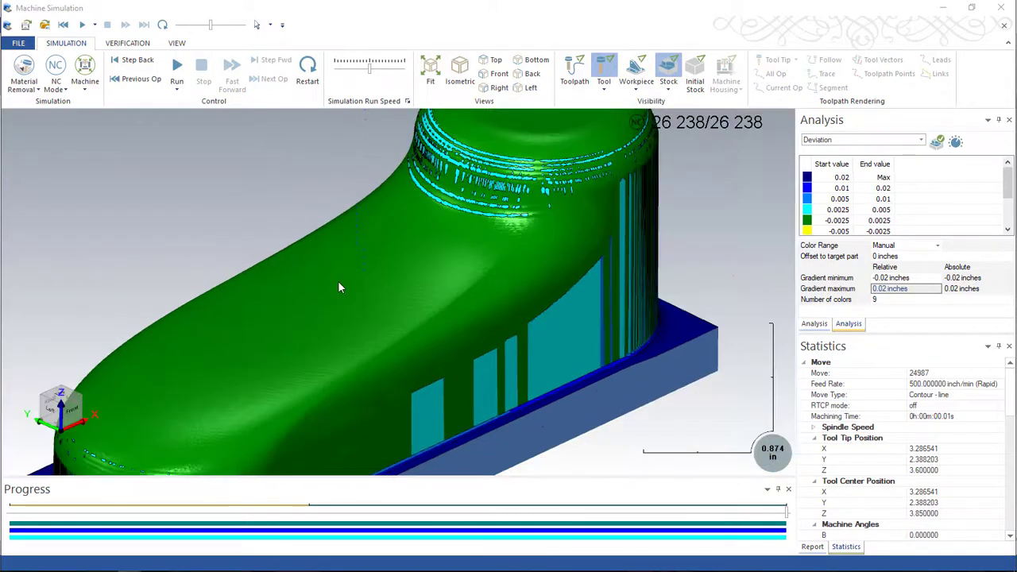